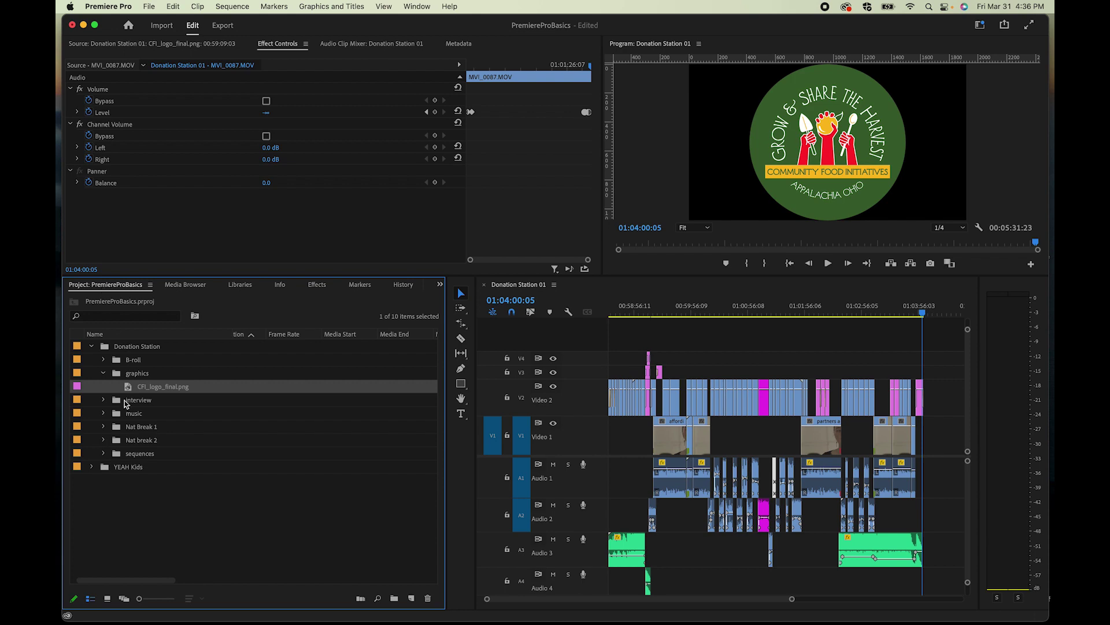
- Expand the B-roll bin and load CFI Lock Cut.mov into the Source monitor
click(103, 360)
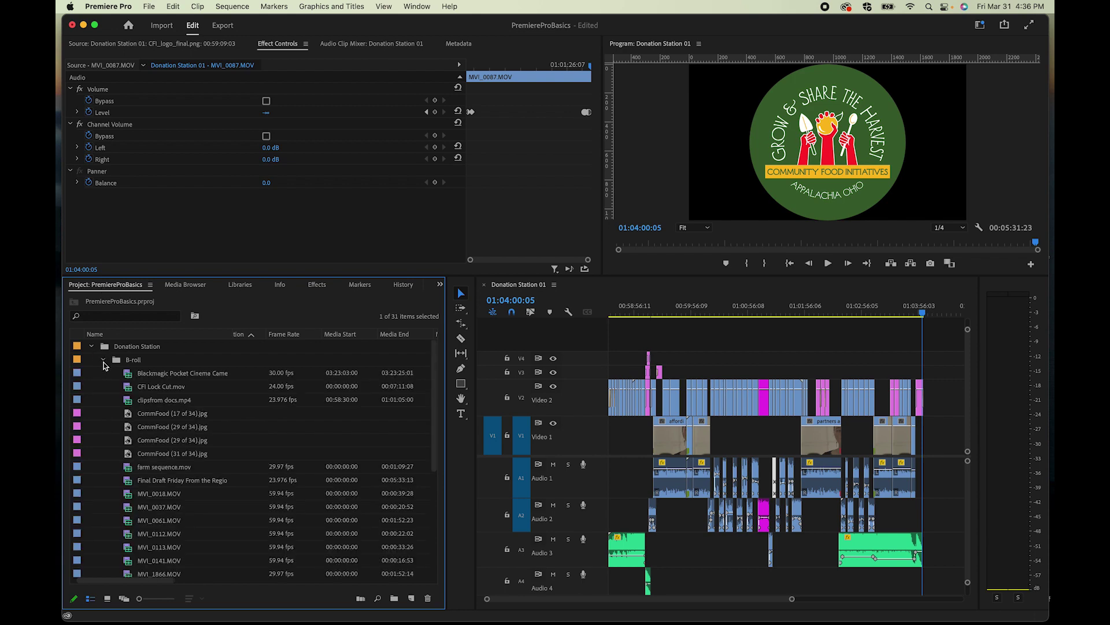
double_click(127, 387)
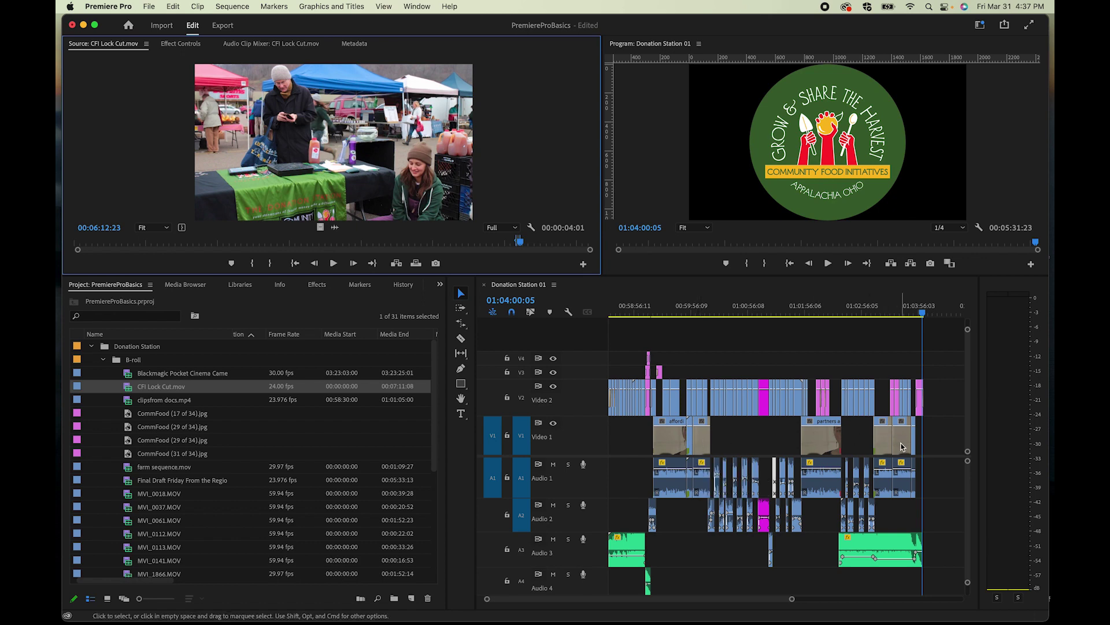
- Review the Donation Station 01 sequence on the timeline, checking its B-roll, opening title, interview lower third and closing logo
click(897, 312)
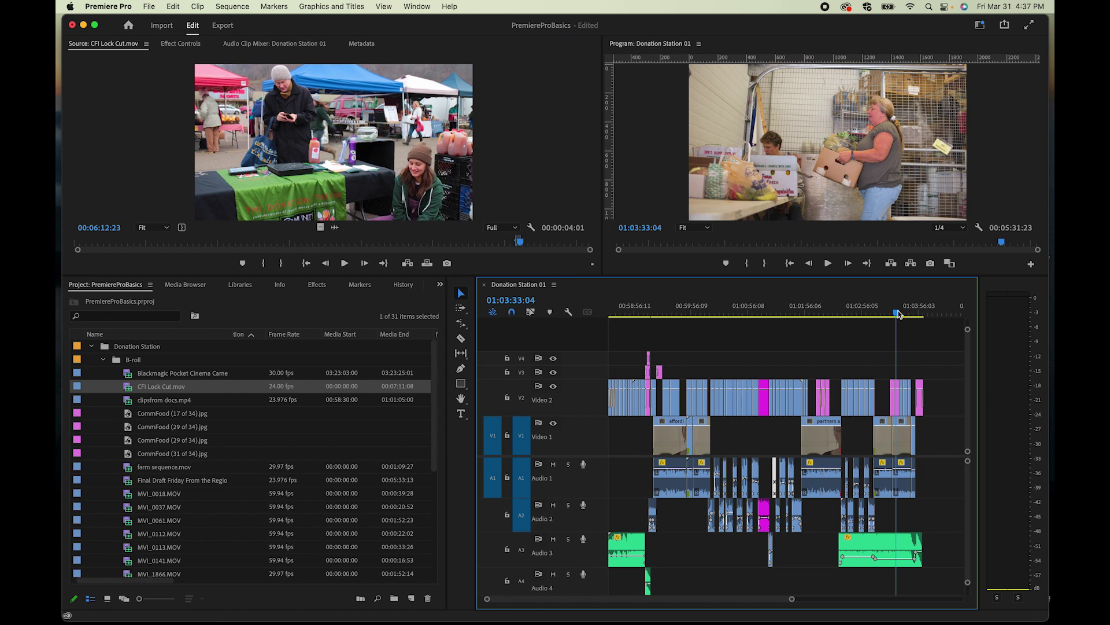
drag(898, 311, 904, 311)
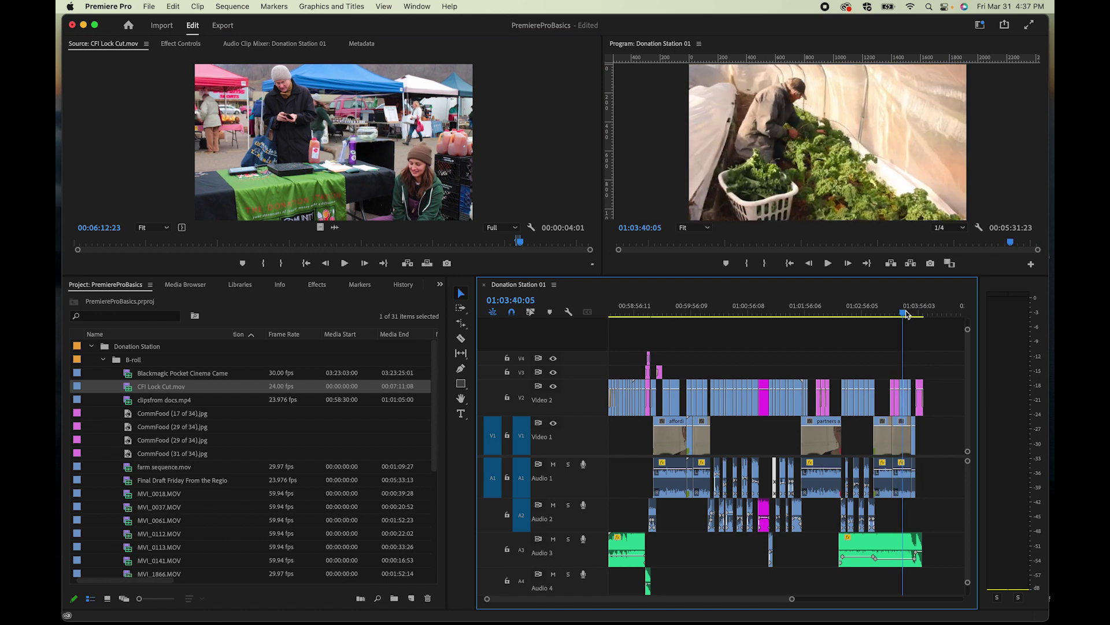
click(821, 310)
click(690, 314)
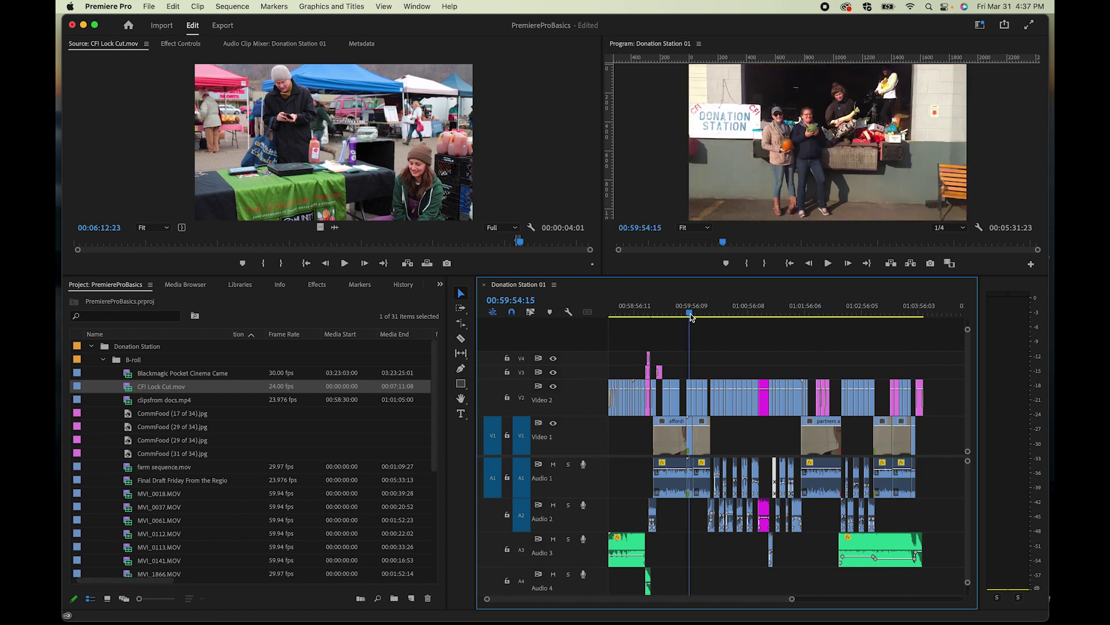
drag(691, 315, 865, 311)
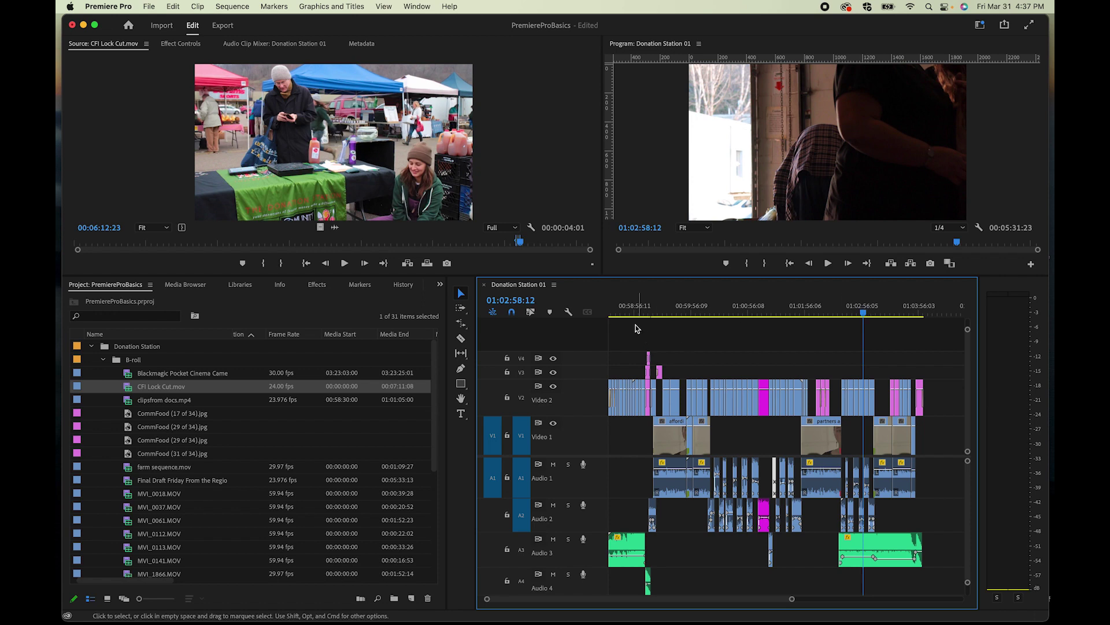
drag(614, 311, 632, 314)
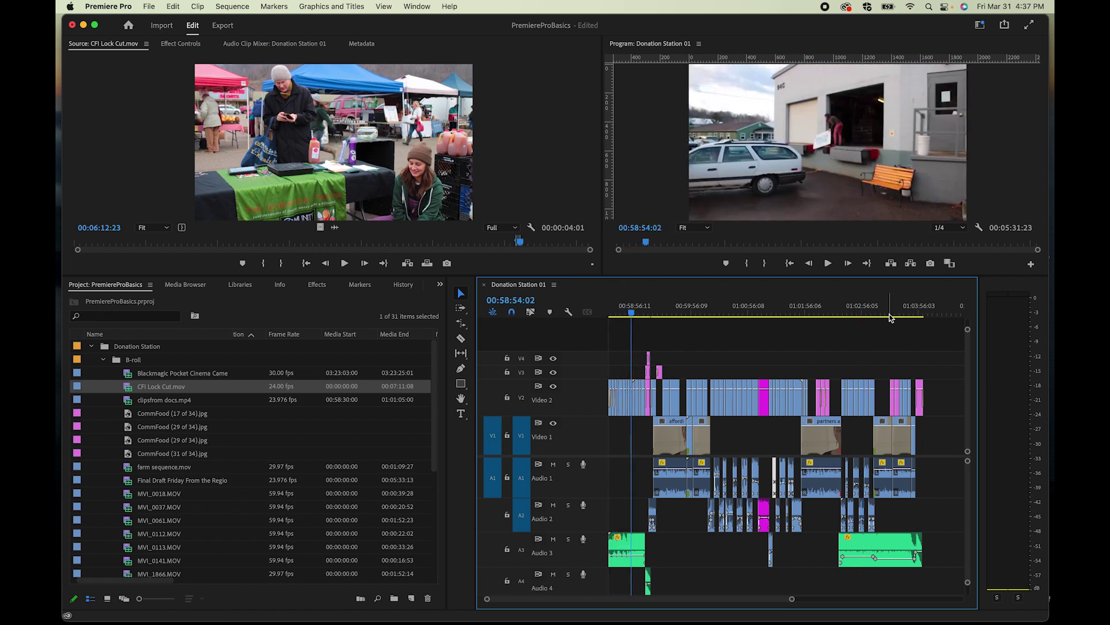
drag(876, 311, 923, 313)
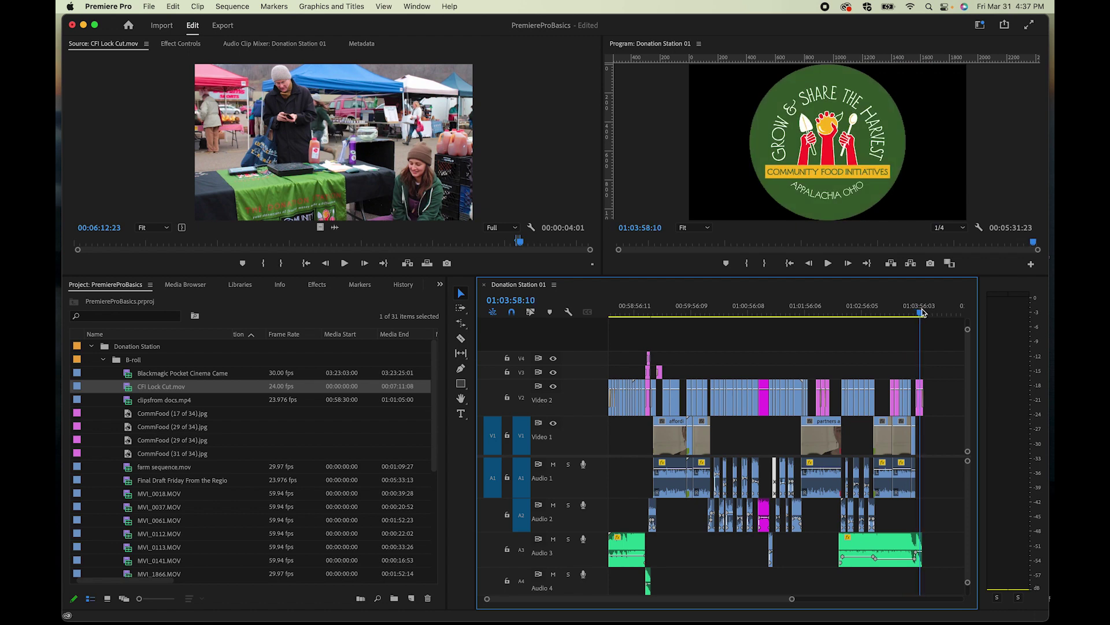
click(659, 313)
click(646, 313)
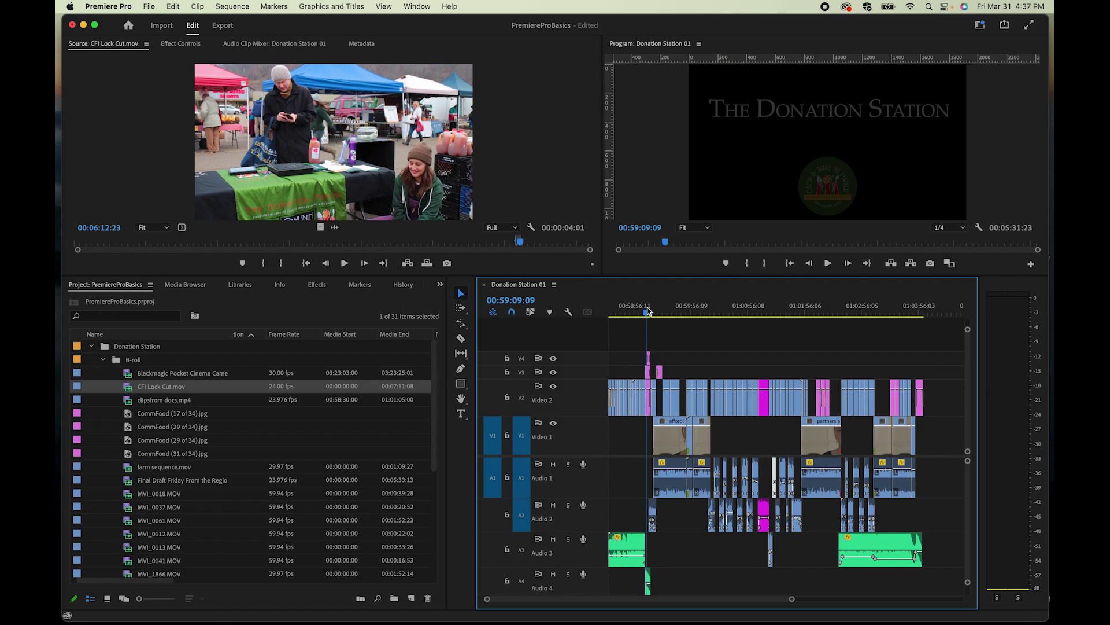
click(659, 312)
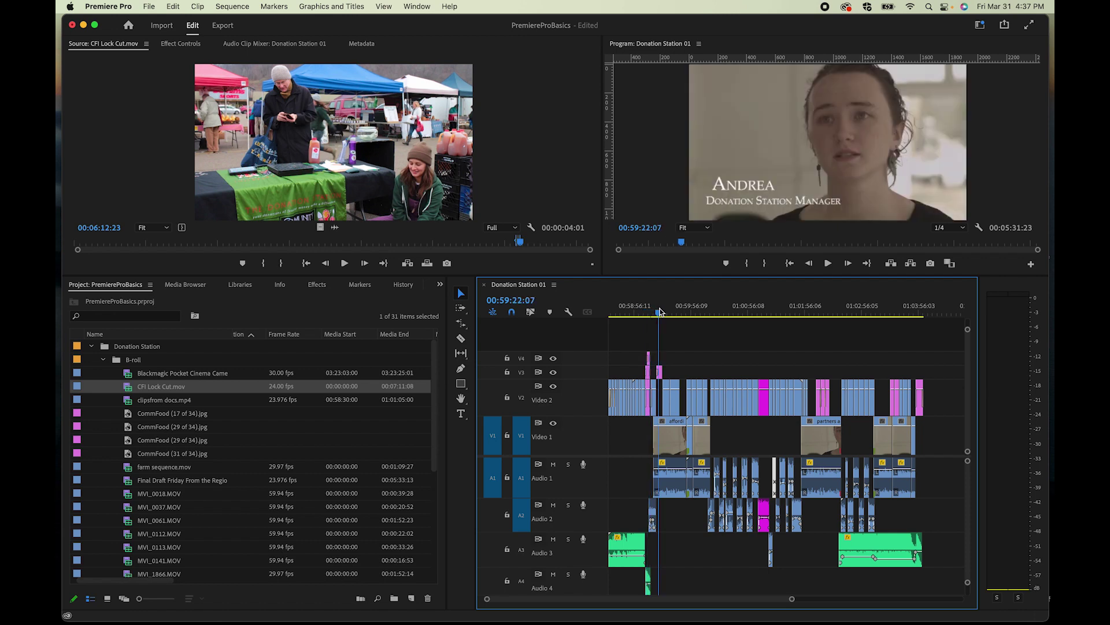
key(space)
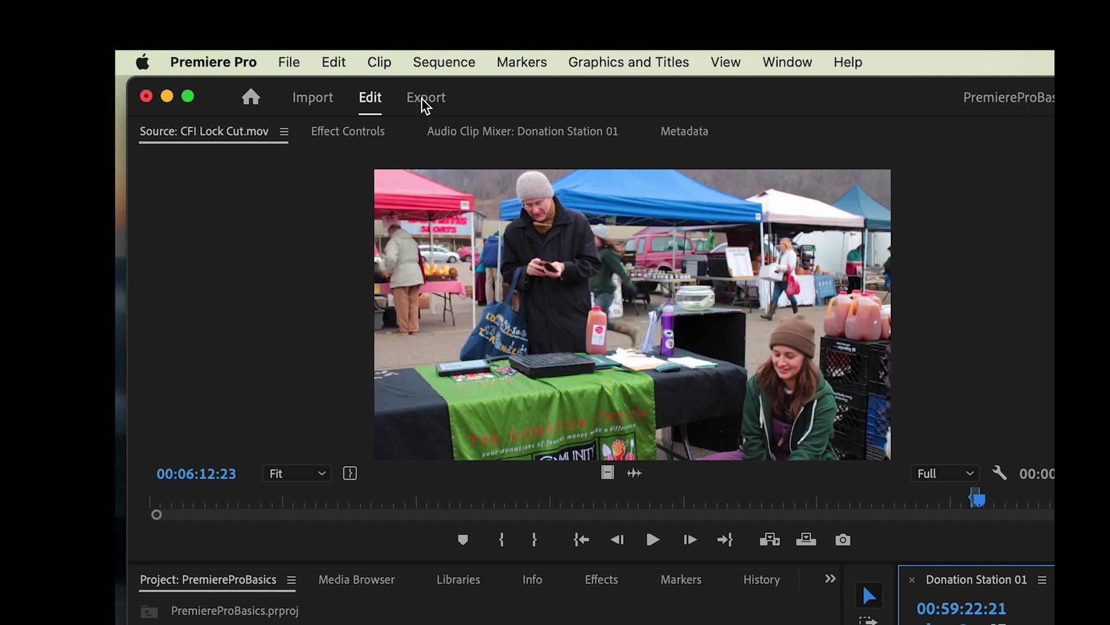
- Open the export settings for the Donation Station 01 sequence and name the output file DonationStation_032423.mp4
click(424, 99)
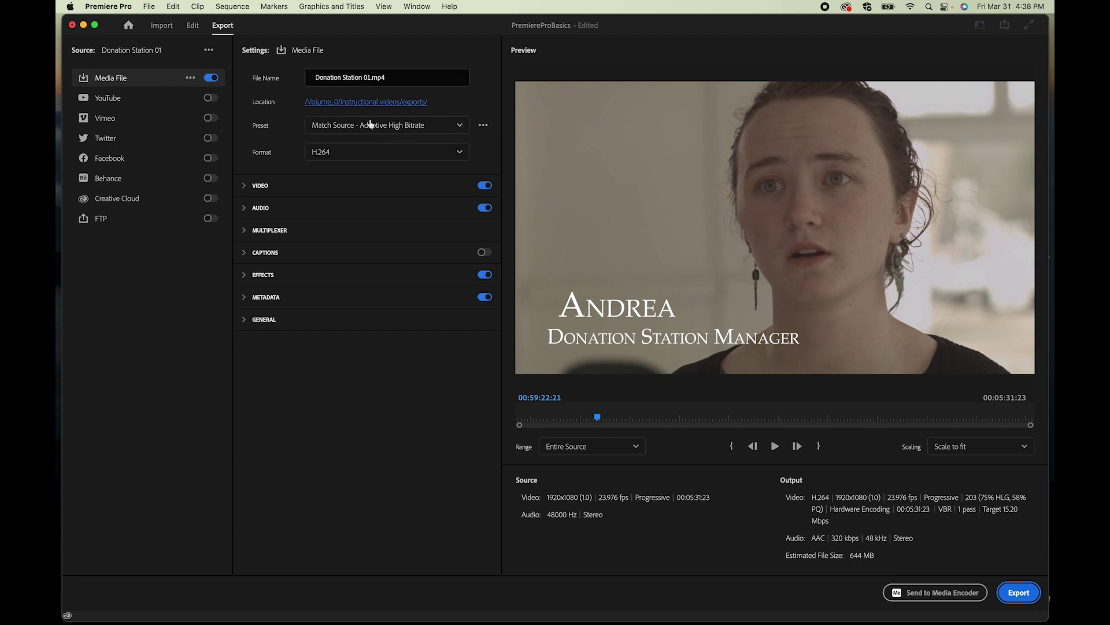
click(343, 78)
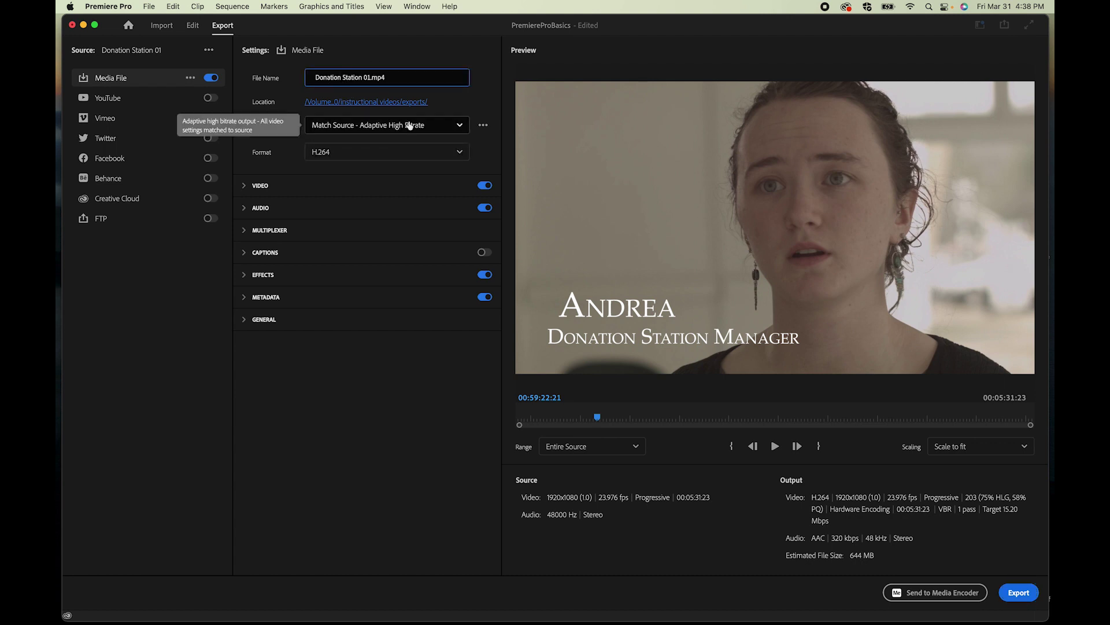
key(BackSpace)
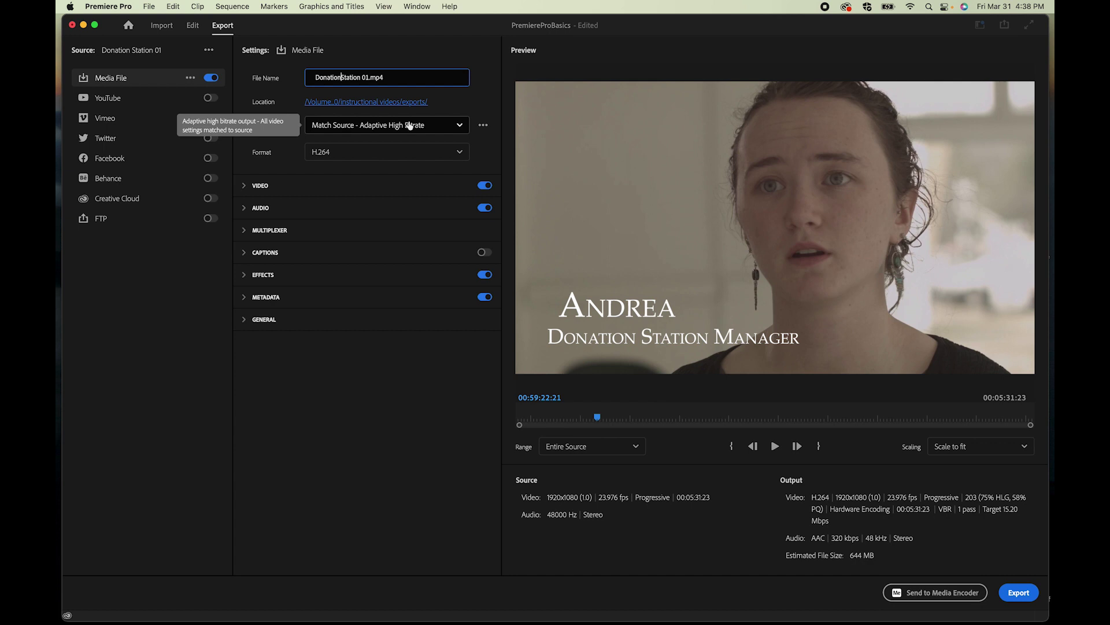
click(361, 82)
key(BackSpace)
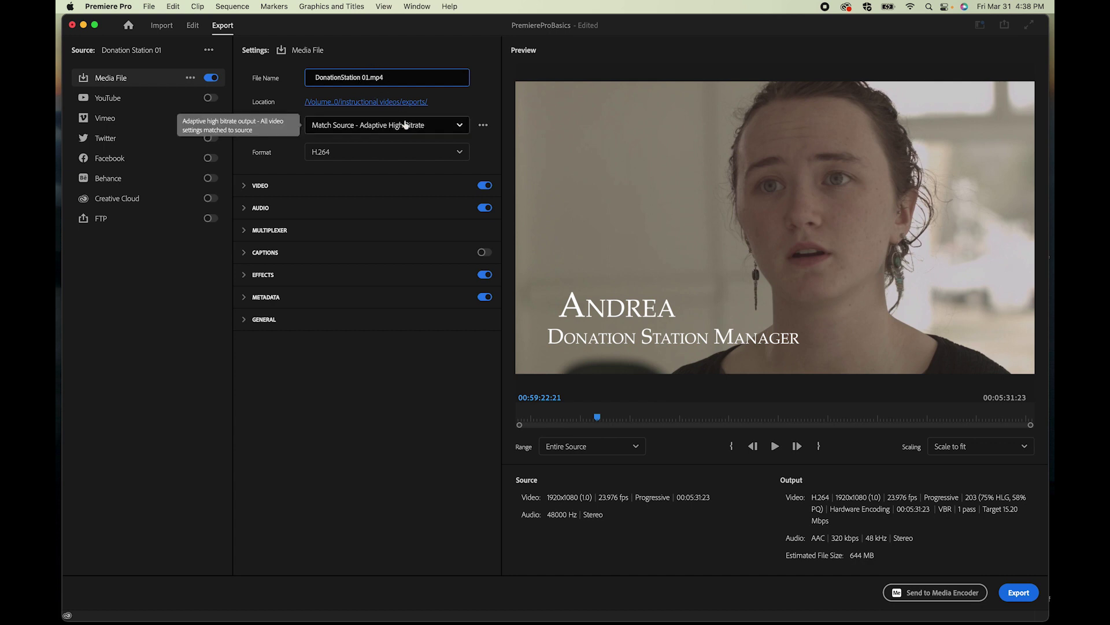
key(BackSpace)
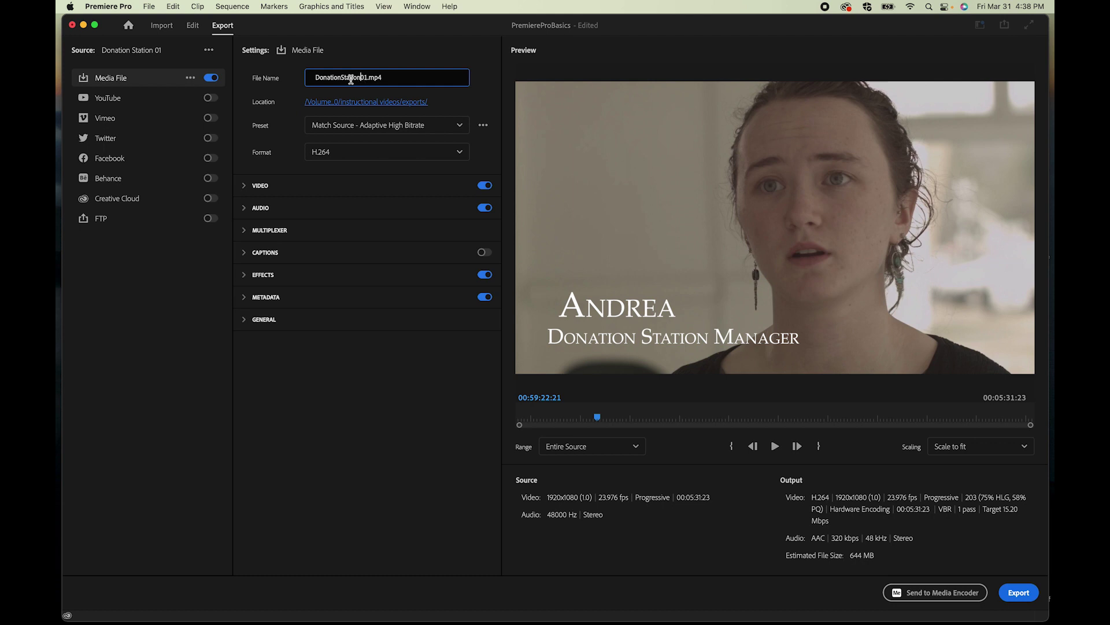
text(_0)
text(32423)
- Set the exports folder as the save location and choose the Match Source - Adaptive Medium Bitrate preset
click(387, 102)
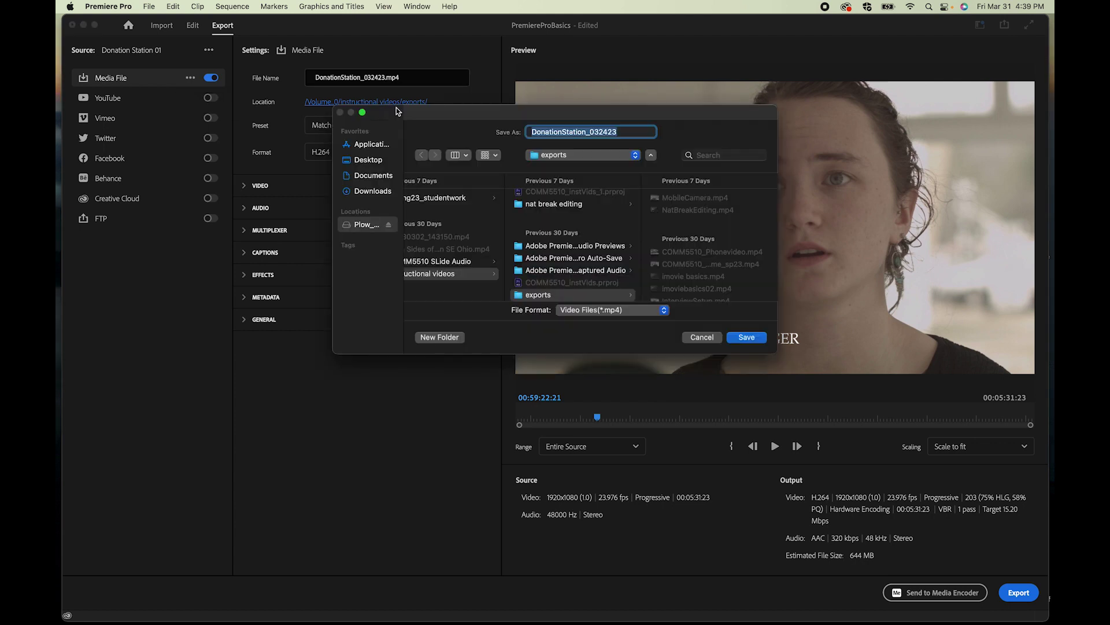
click(746, 339)
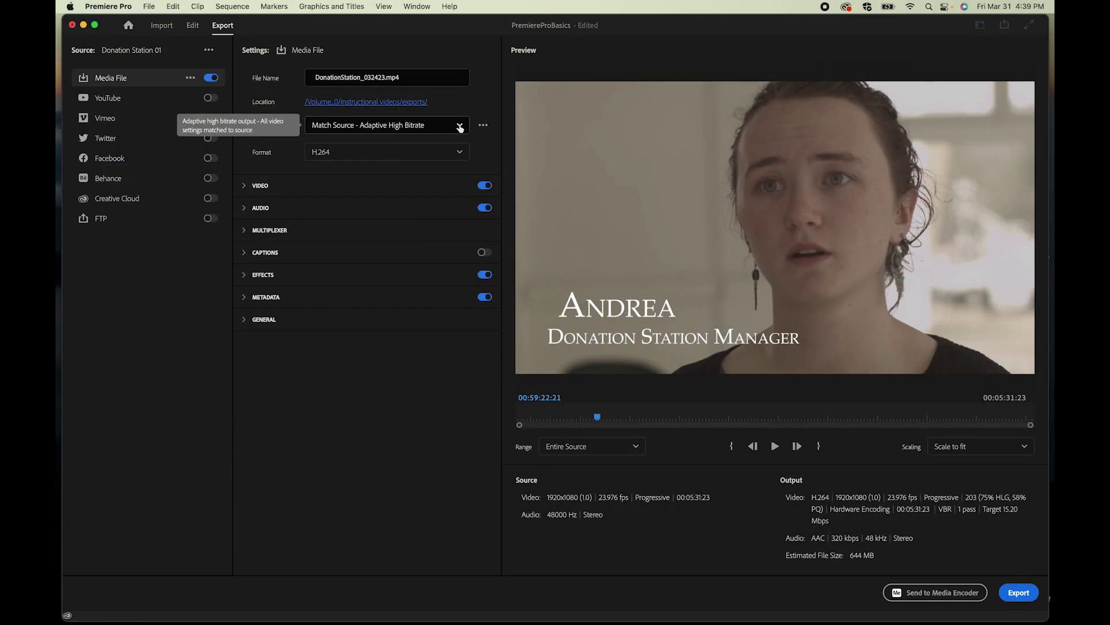
click(459, 127)
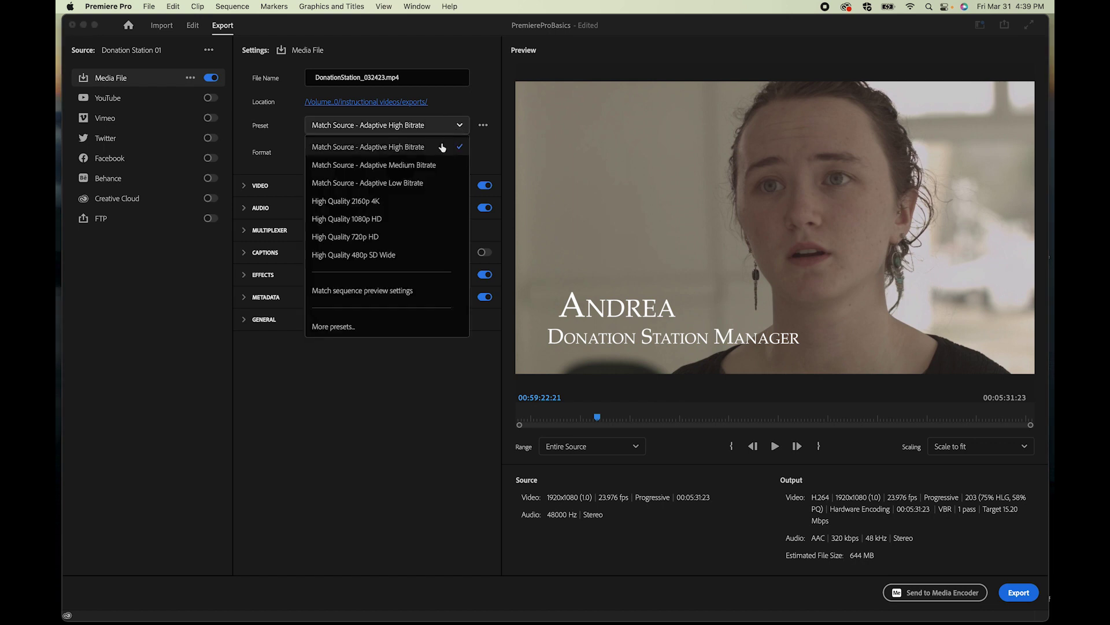
click(397, 166)
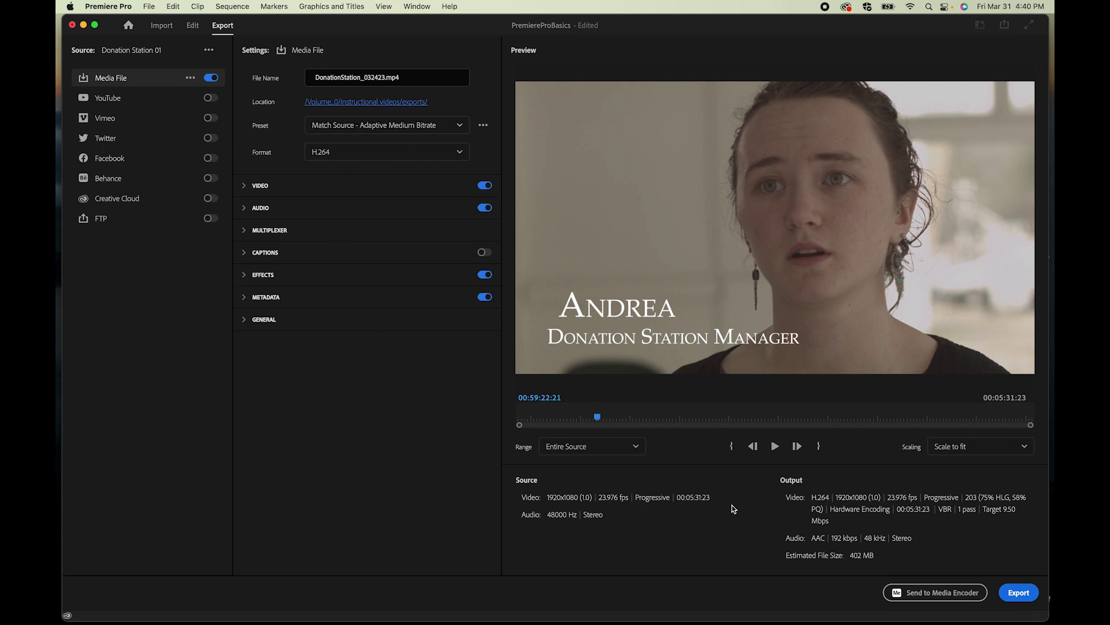
- Check the Captions settings, then export the sequence and dismiss the completion notice
click(244, 253)
click(243, 253)
click(1018, 593)
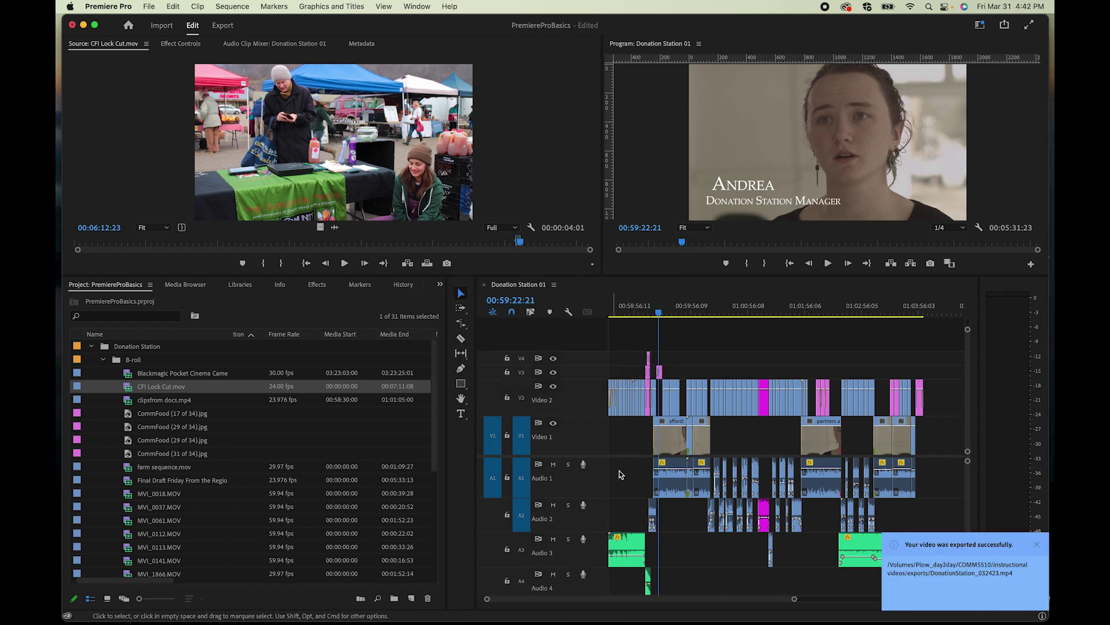
click(1036, 545)
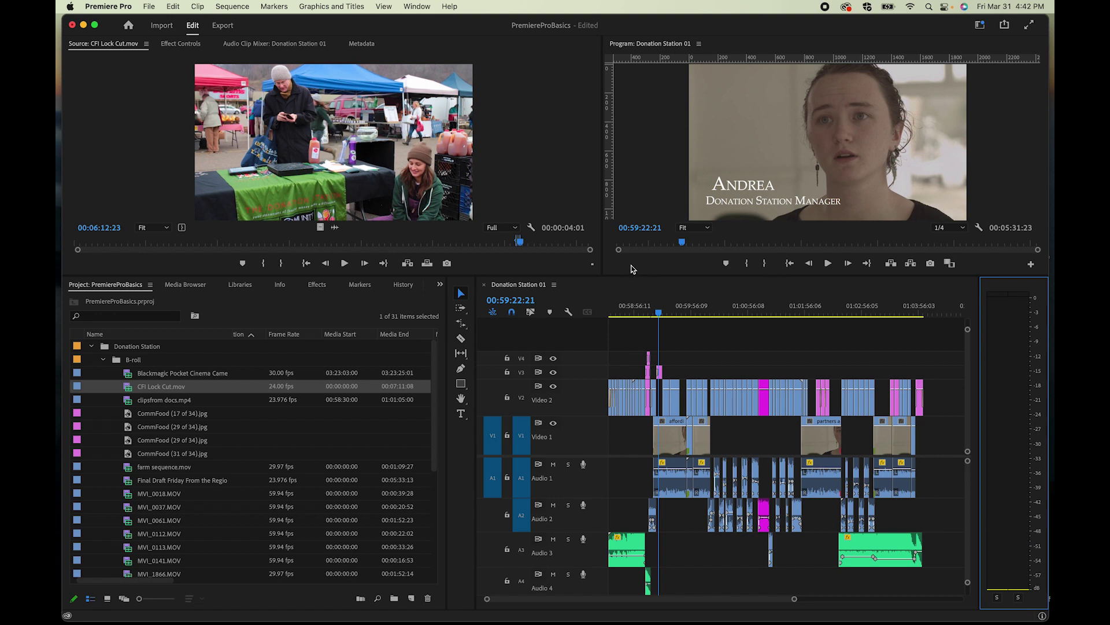
- Switch to Finder, find DonationStation_032423.mp4 in the exports folder, and open it full screen in QuickTime Player
click(139, 598)
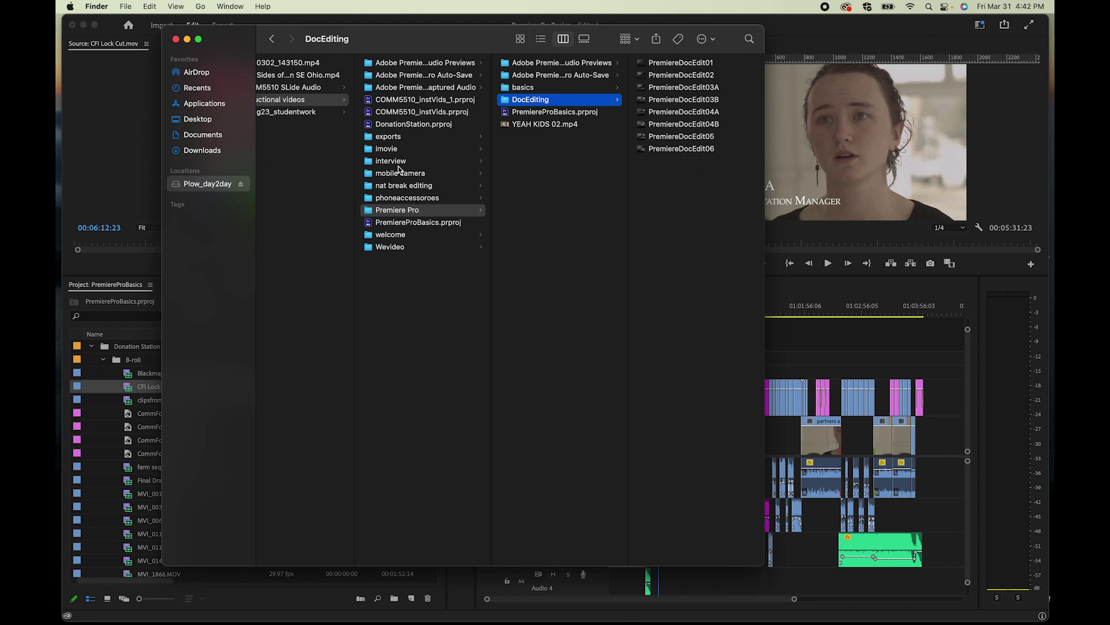
click(393, 137)
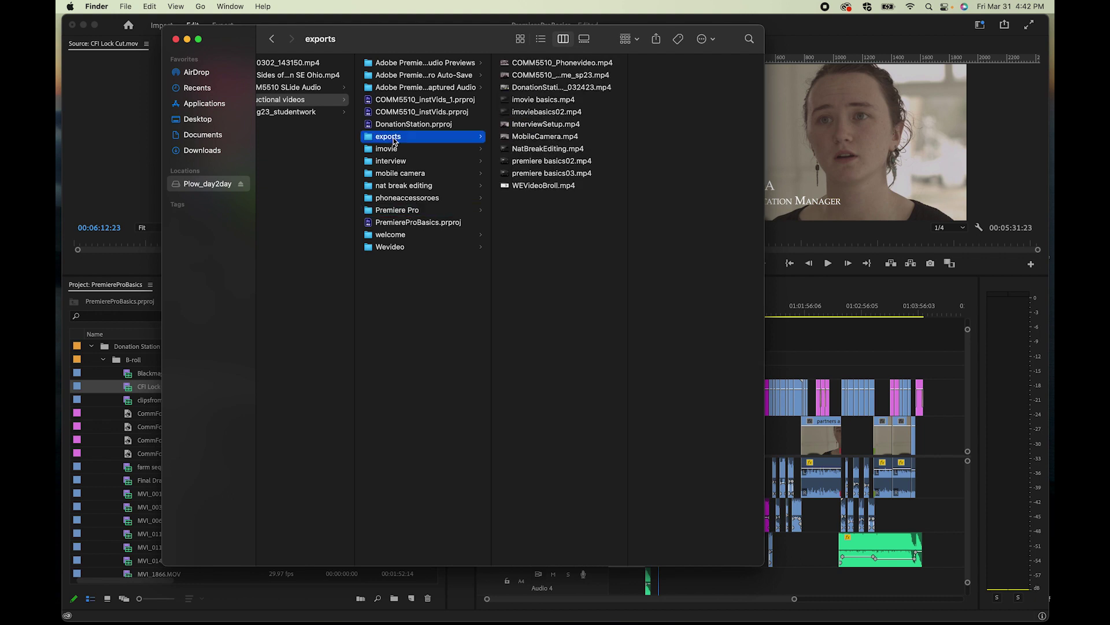
click(517, 88)
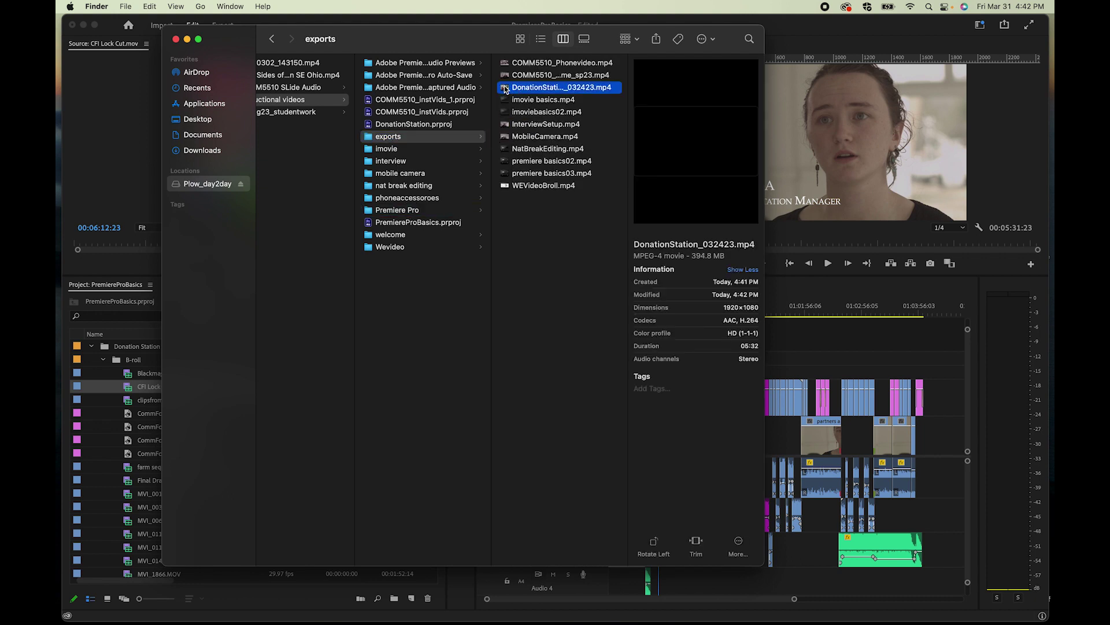
double_click(504, 86)
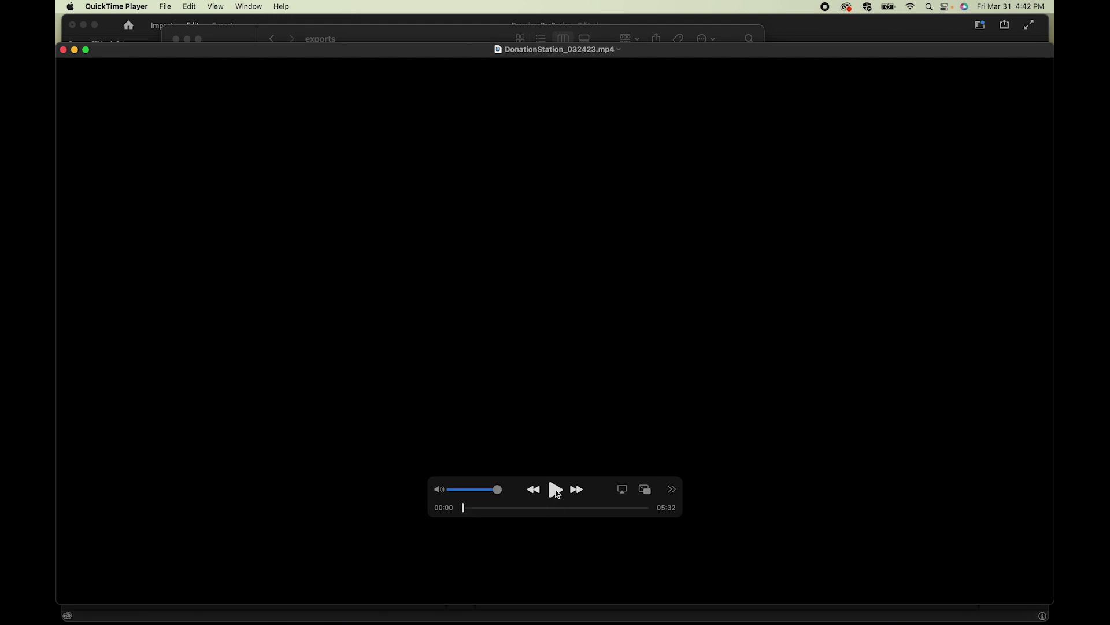
key(ctrl+super+f)
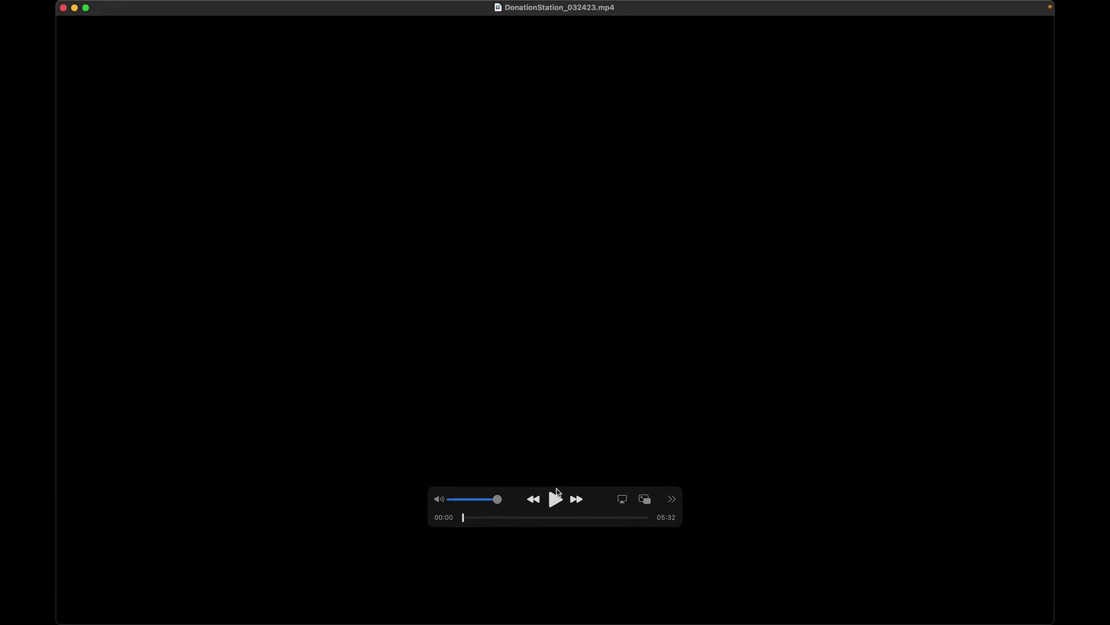